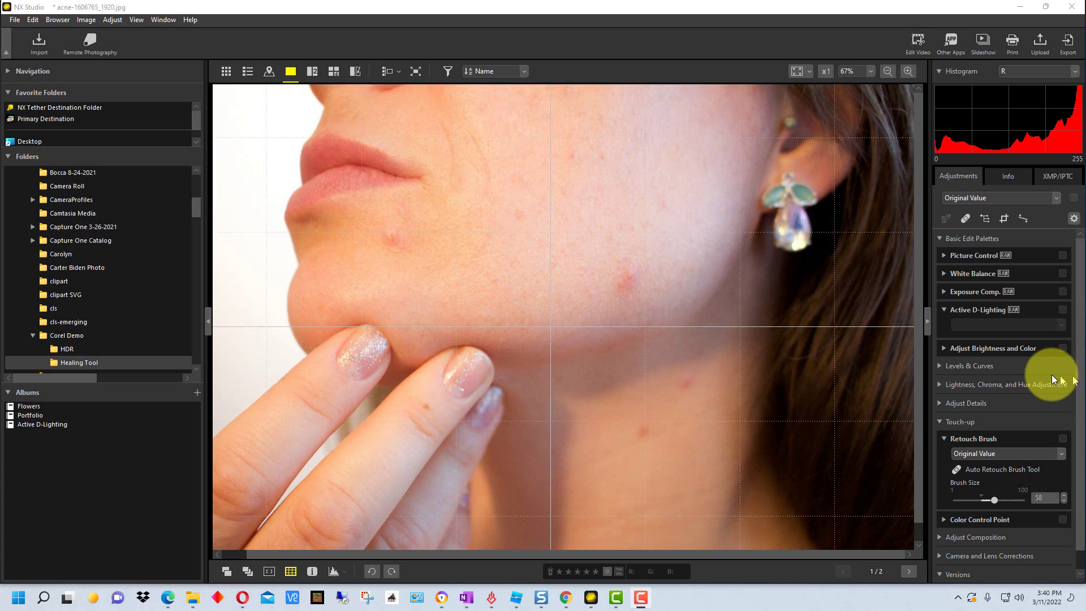
- Scroll down the Adjustments panel beside the face photo to reach the Touch-up section
scroll(1038, 403, "down", 1)
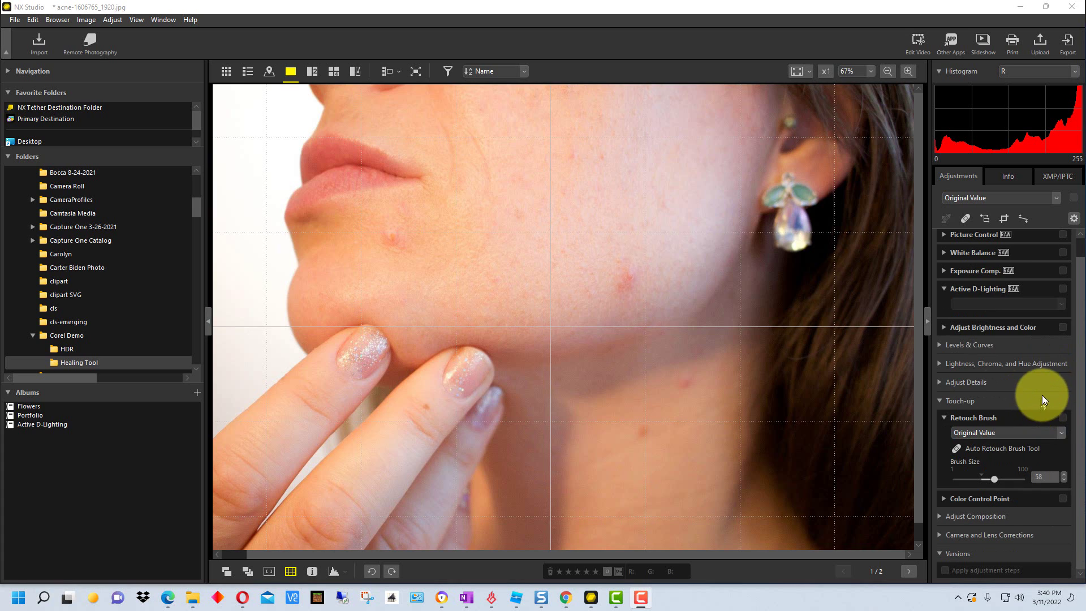
- Collapse and re-expand the Touch-up adjustments to show the Retouch Brush palette
left_click(941, 401)
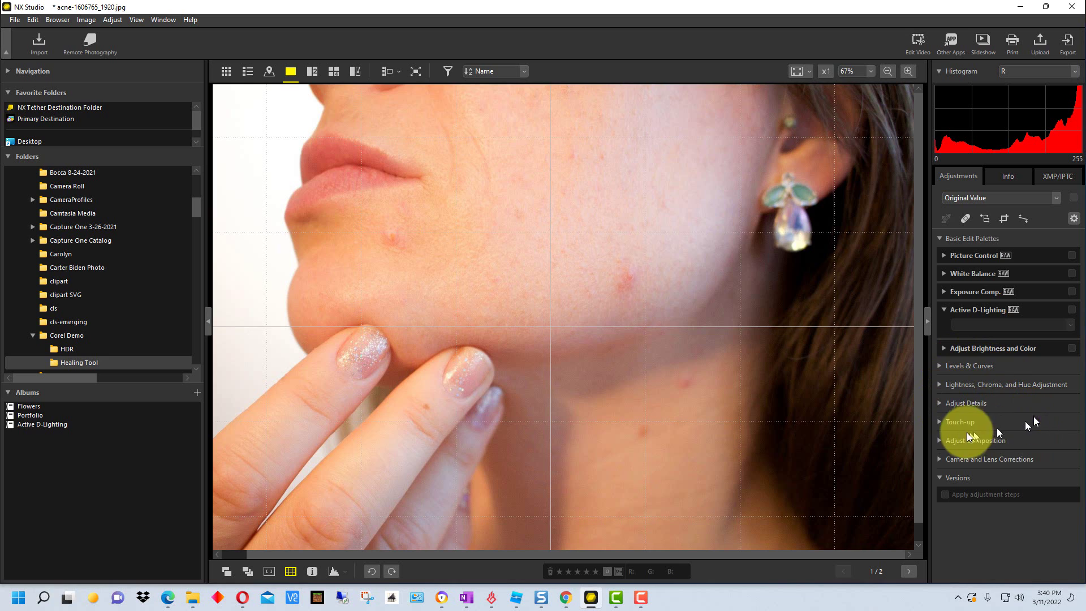
left_click(939, 421)
scroll(1050, 356, "down", 1)
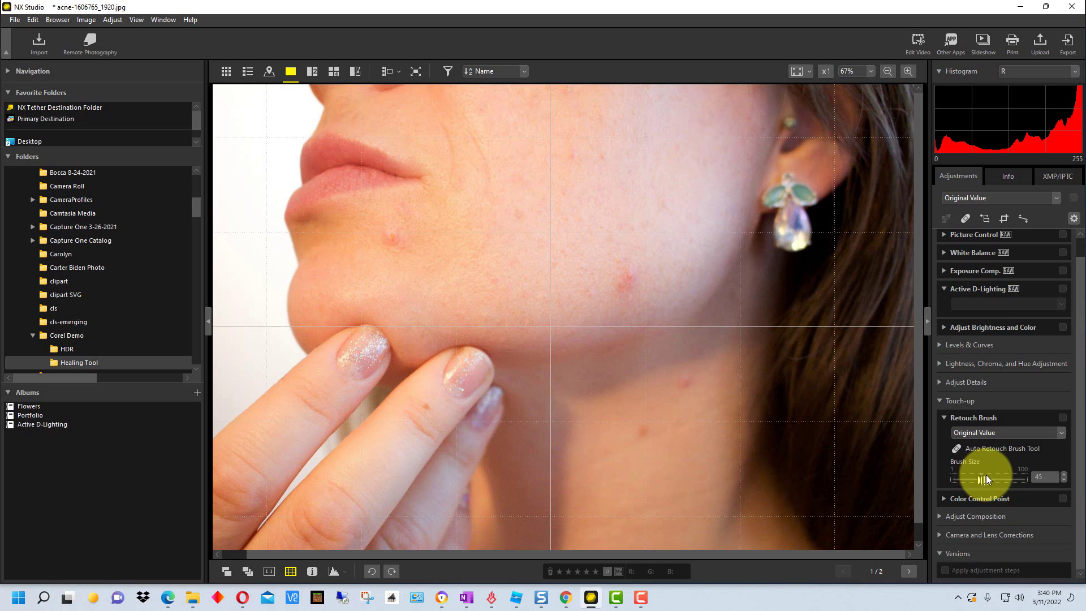
- Activate the Auto Retouch Brush and set its brush size to 64
left_click_drag(986, 476, 988, 475)
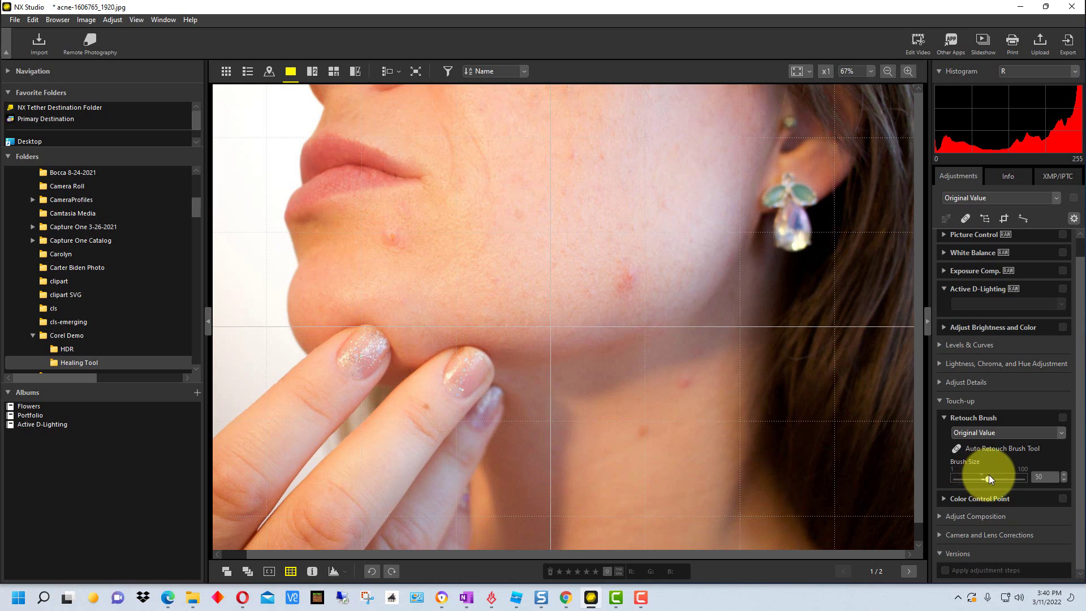
left_click(963, 447)
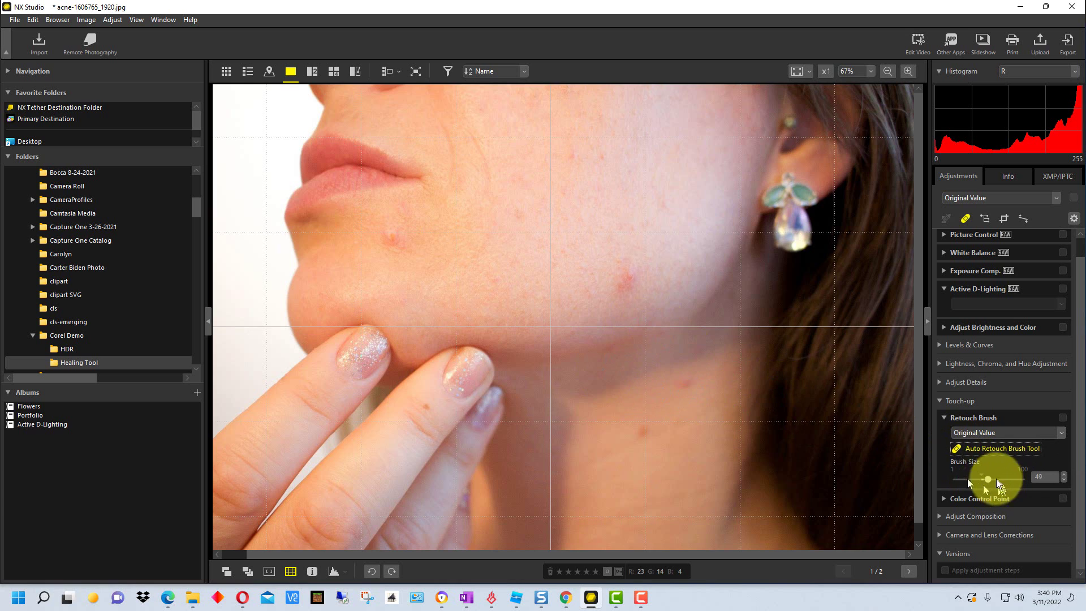
left_click_drag(989, 478, 993, 479)
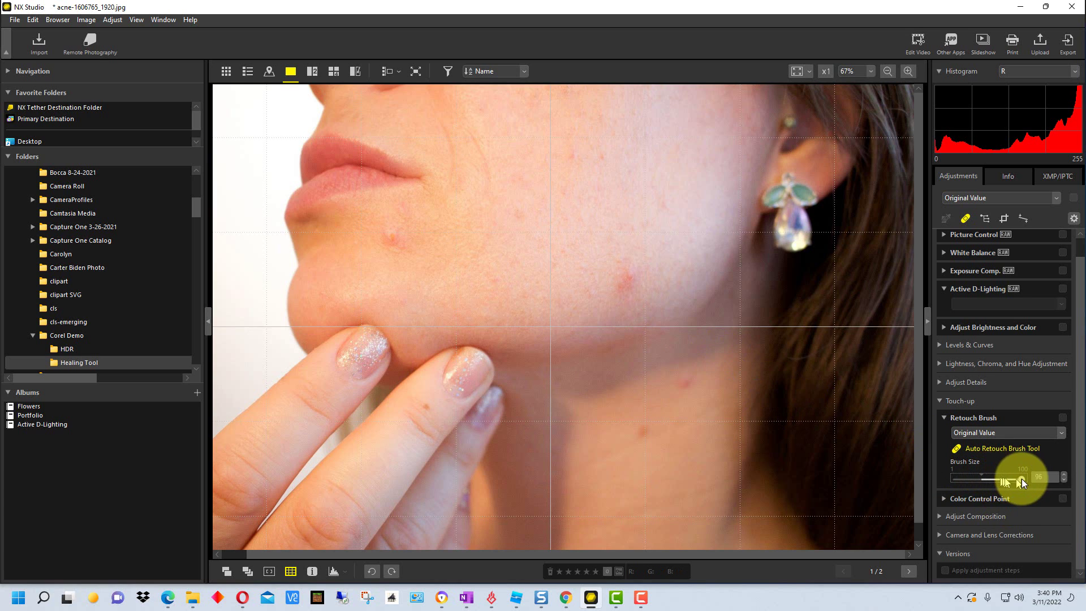
left_click_drag(1021, 481, 966, 480)
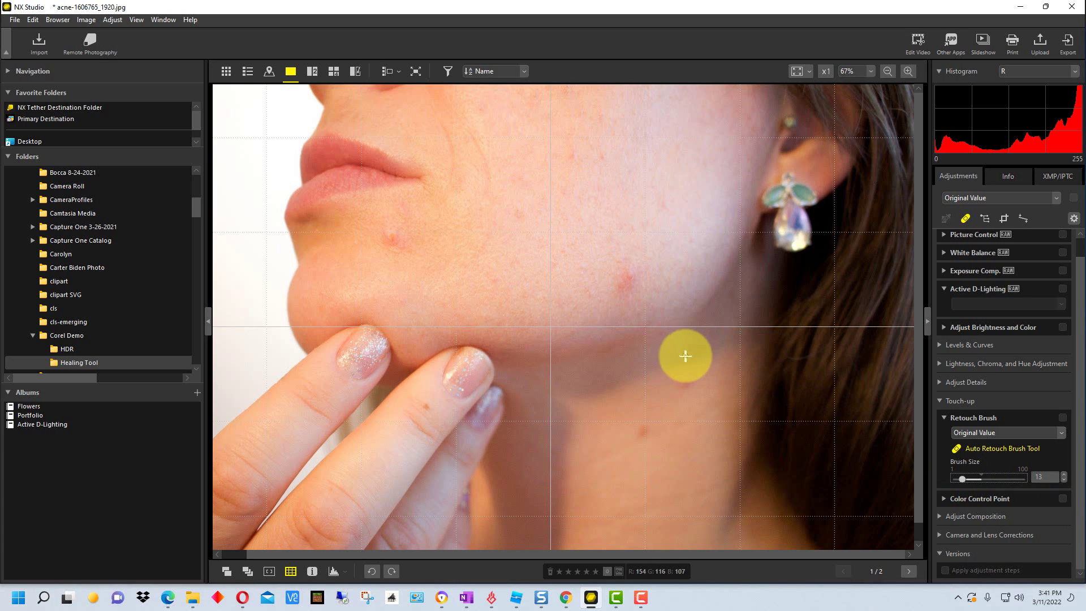
left_click(1064, 481)
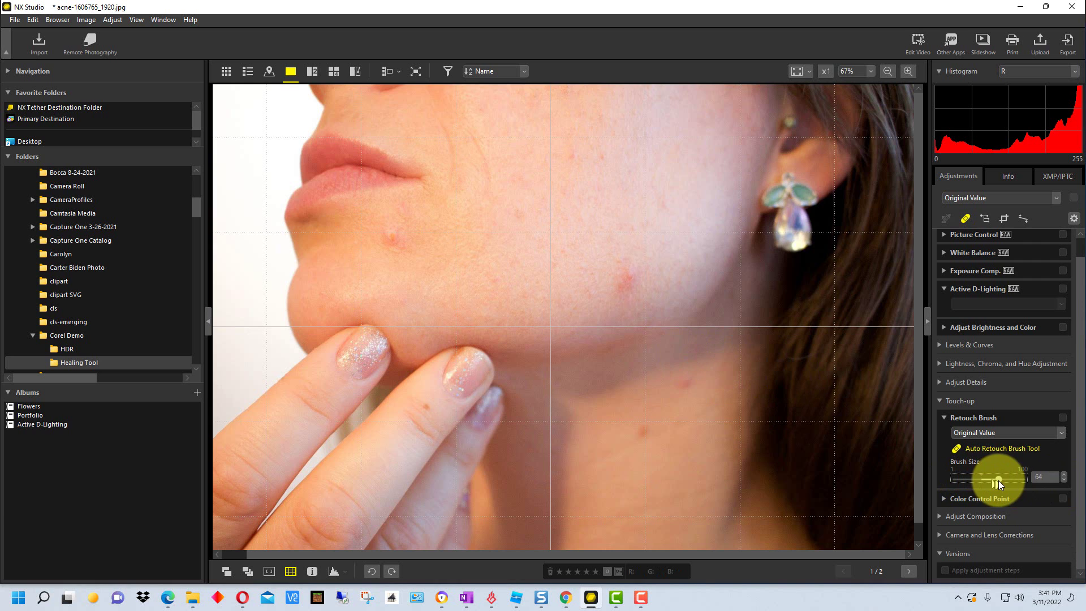
- Raise the brush size to 70 and paint out the pimple on the cheek
left_click_drag(1003, 480, 1002, 480)
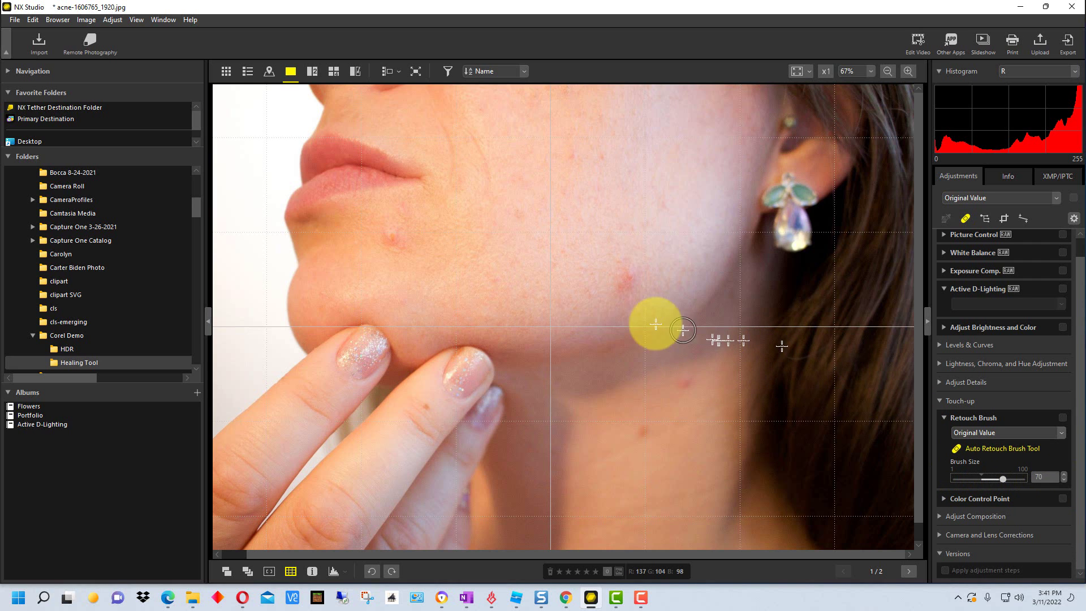
scroll(792, 293, "up", 2)
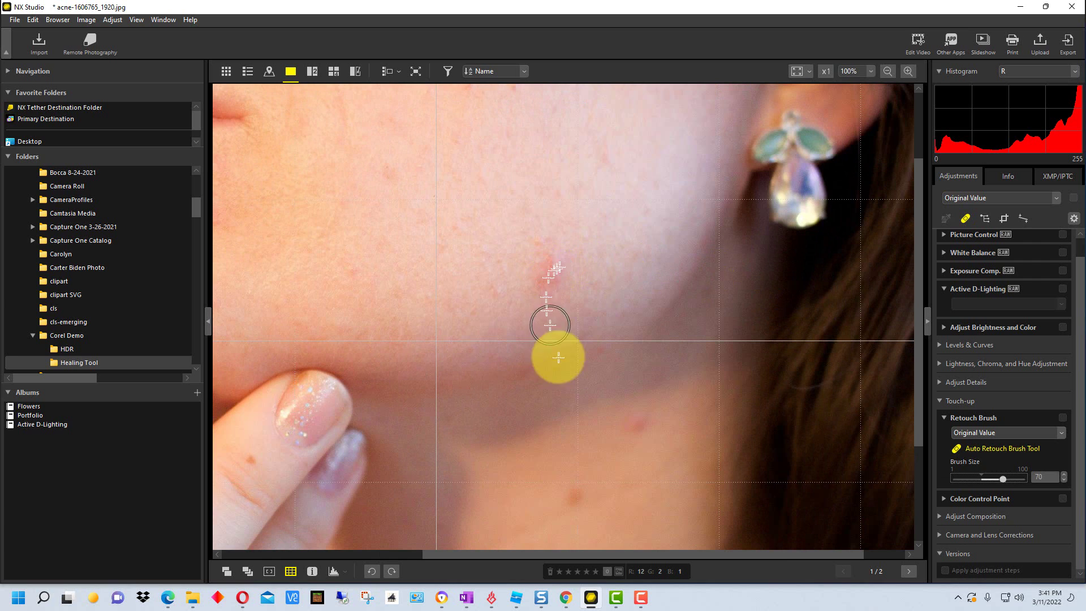
mouse_move(524, 274)
left_mouse_down()
mouse_move(552, 258)
mouse_move(547, 284)
mouse_move(565, 275)
left_mouse_up()
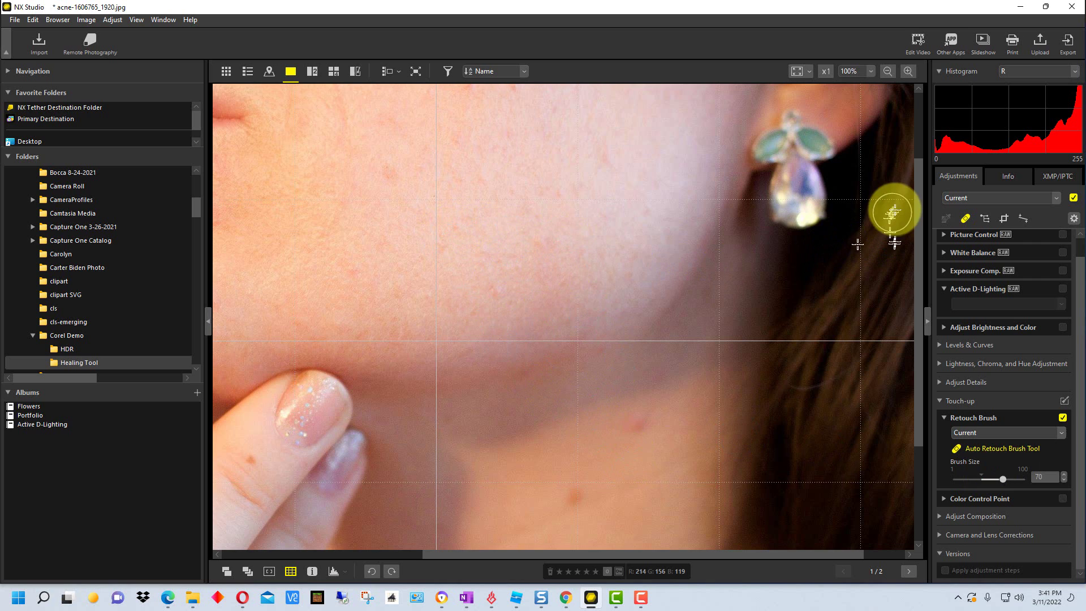
- Remove the red blemish on the neck near the jawline, then zoom back out
scroll(635, 265, "up", 1)
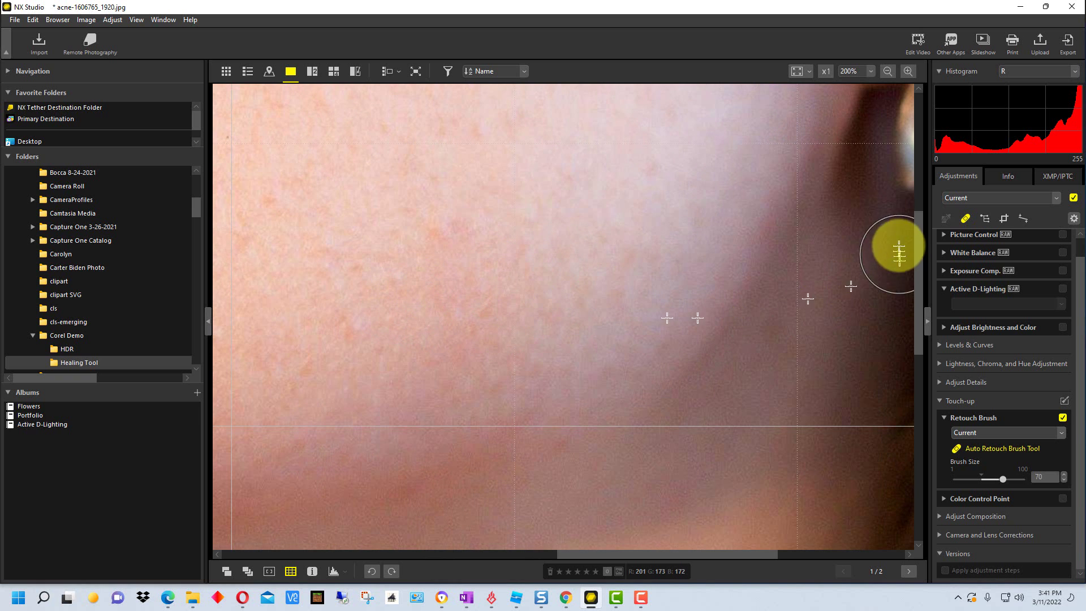
scroll(914, 247, "down", 3)
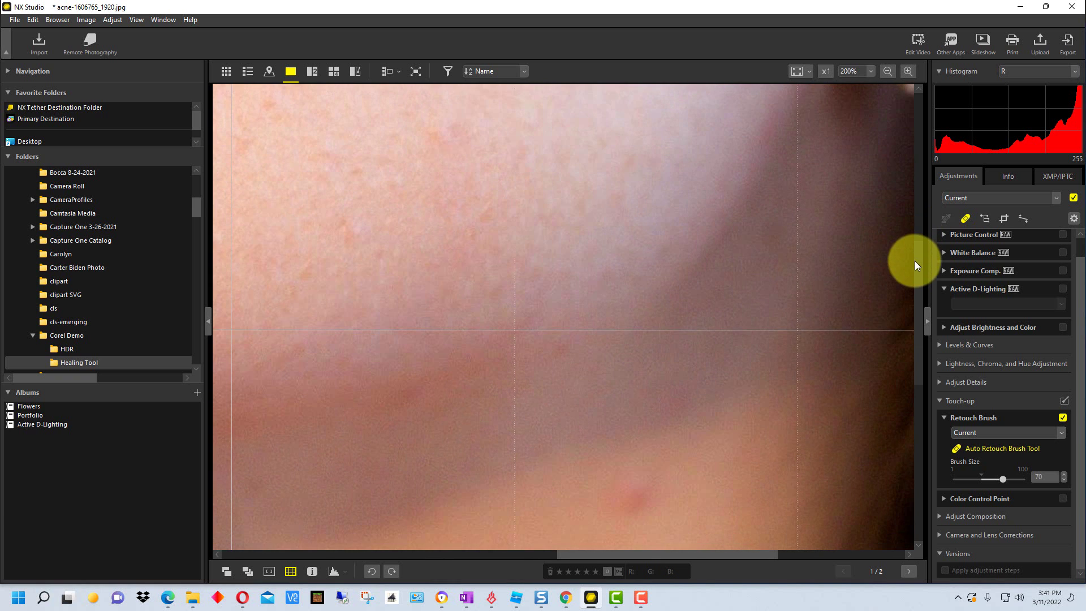
scroll(803, 235, "down", 2)
scroll(803, 235, "up", 1)
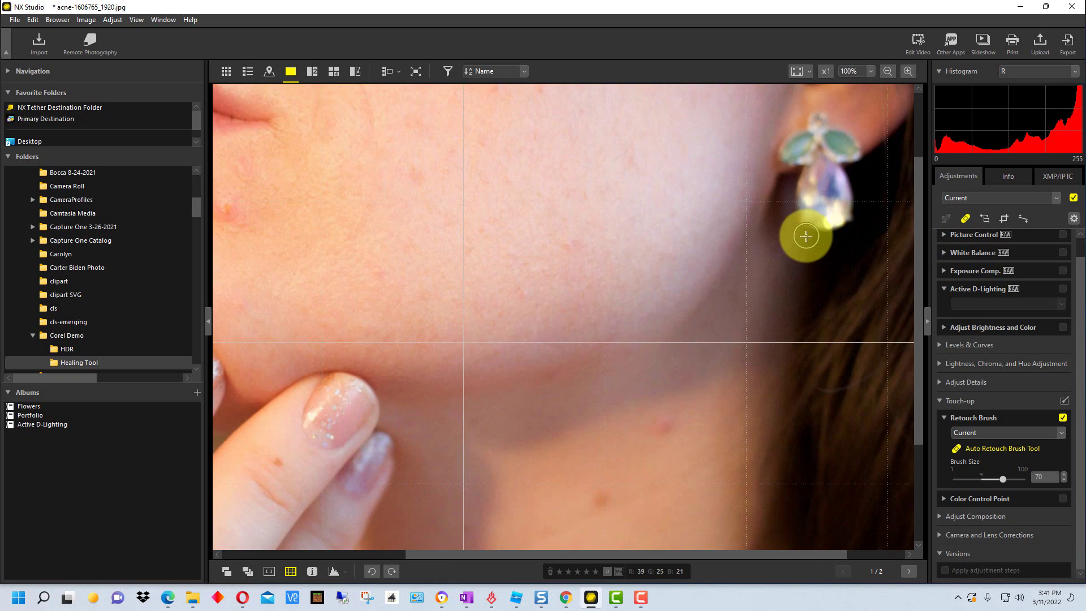
left_click_drag(918, 277, 916, 302)
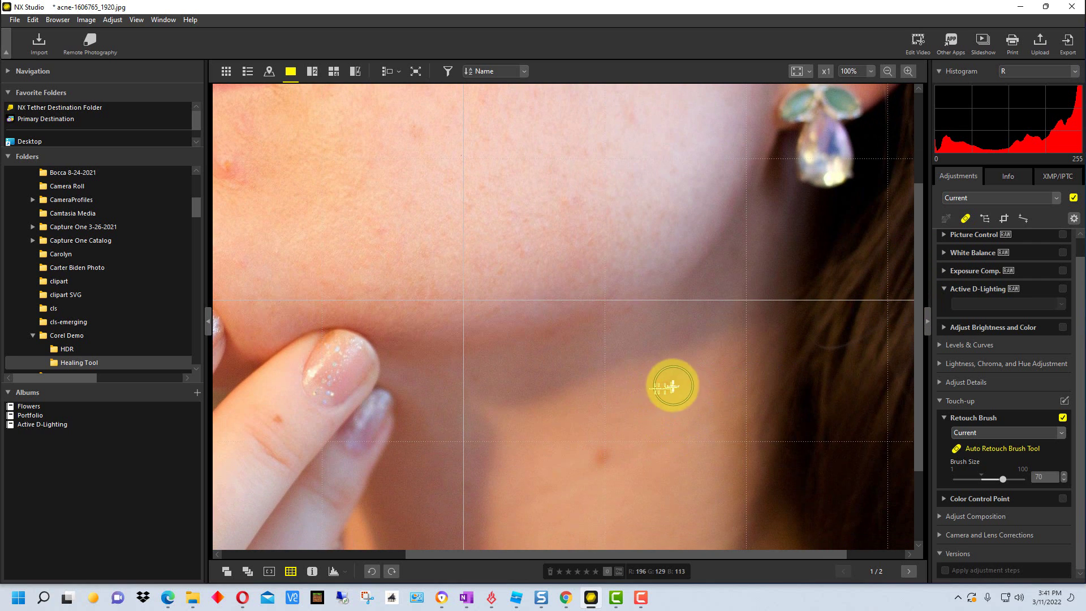
left_click(665, 384)
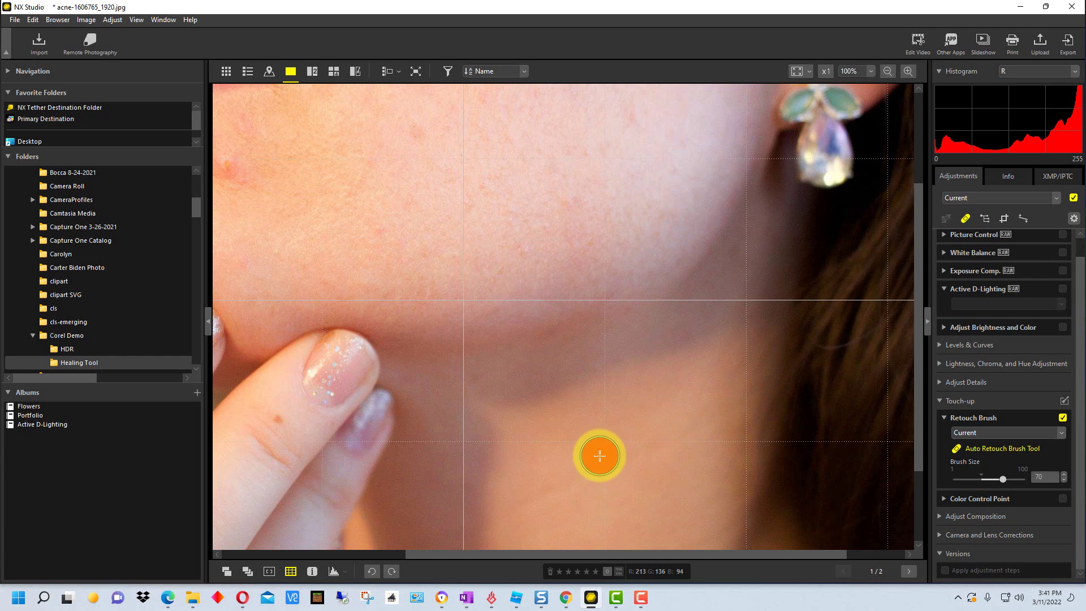
scroll(751, 400, "up", 1)
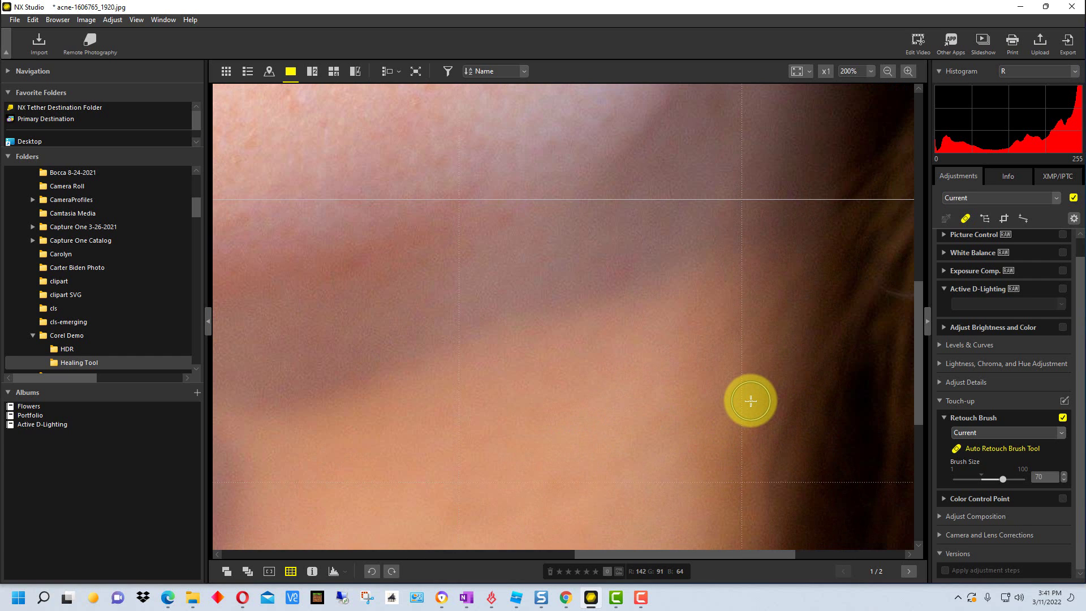
scroll(751, 401, "down", 1)
scroll(751, 401, "down", 2)
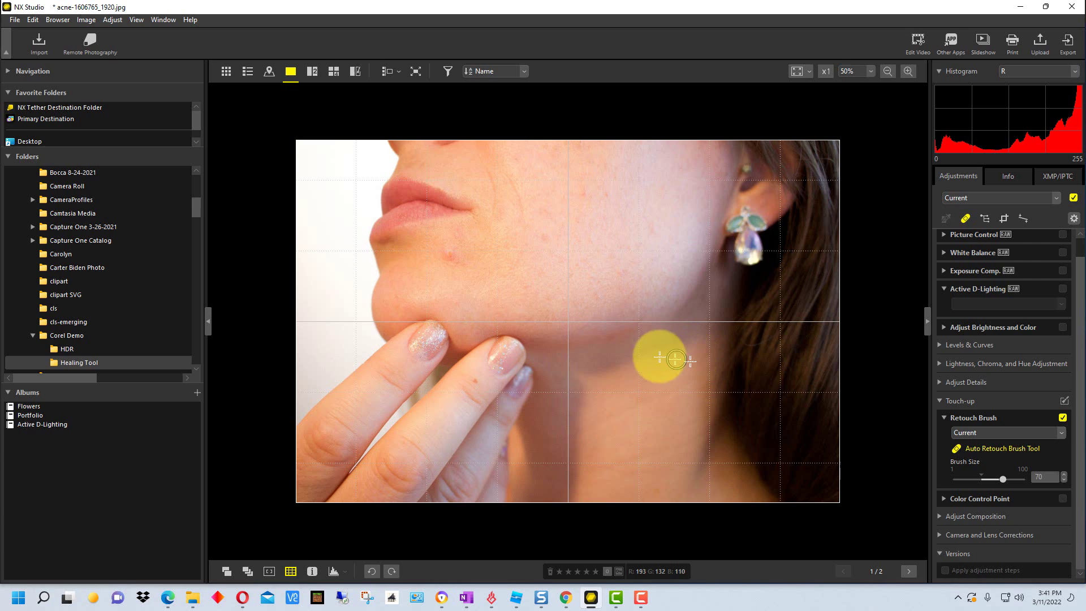
- Open birds-1601101_1920.jpg on its own from the thumbnail overview and zoom in
left_click(226, 72)
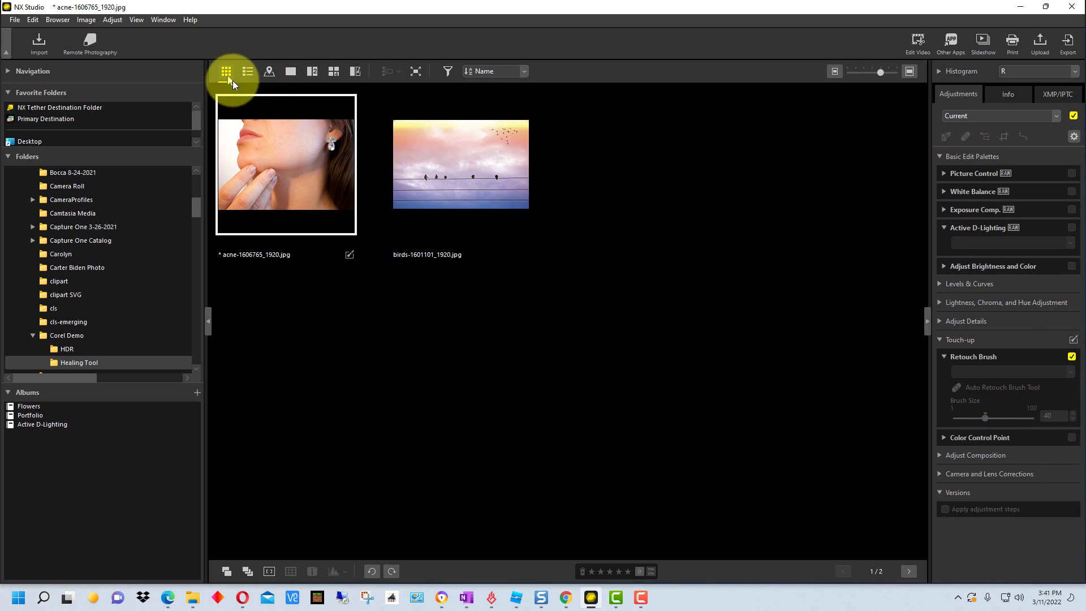
double_click(494, 151)
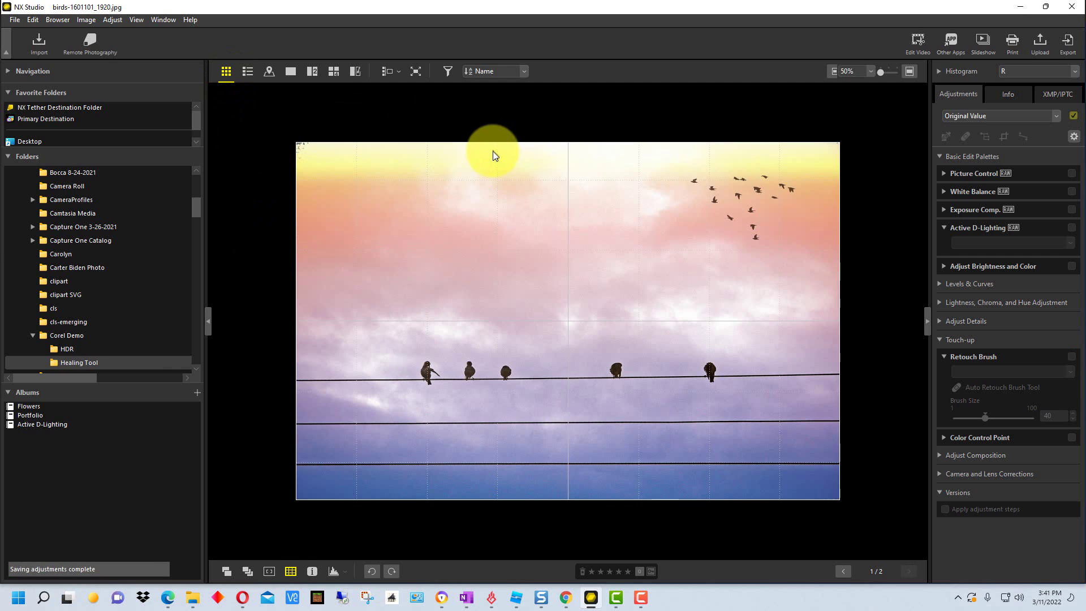
scroll(856, 339, "up", 1)
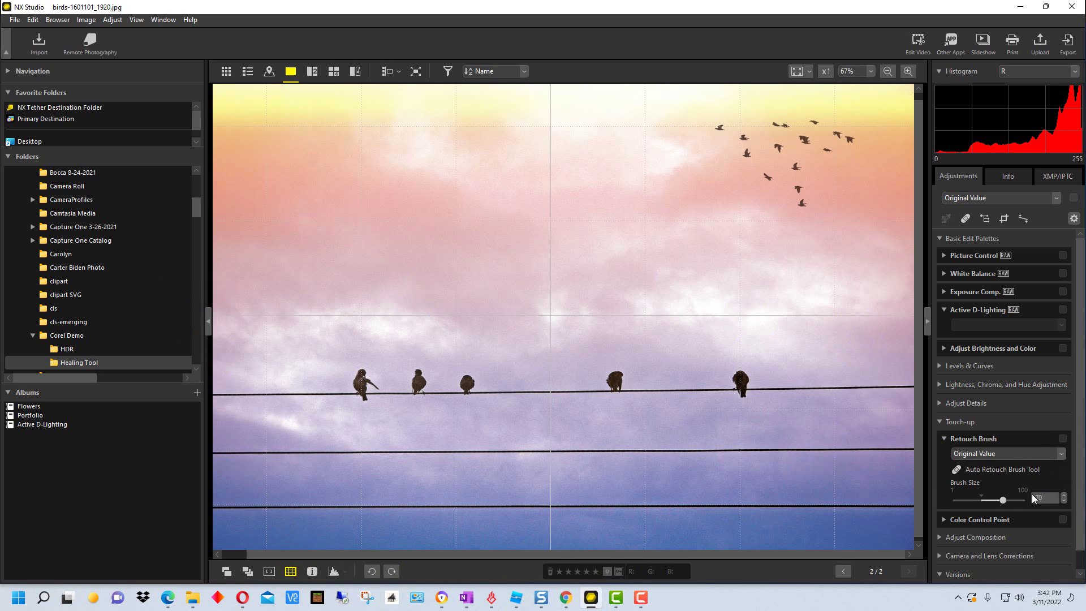
- With the Auto Retouch Brush, paint out the right section of the middle power wire
left_click(961, 471)
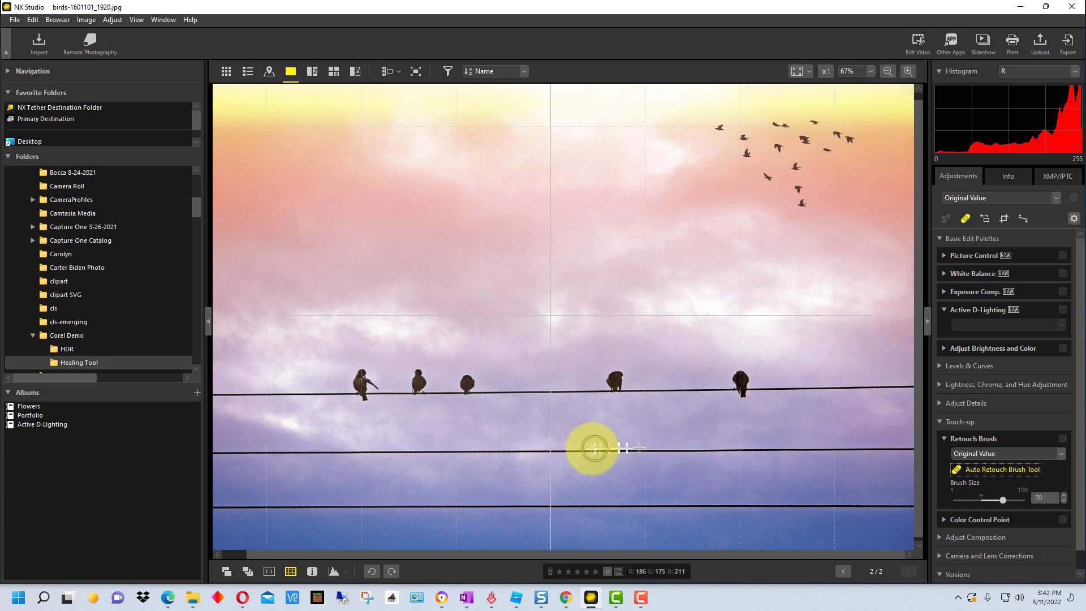
mouse_move(577, 453)
left_mouse_down()
mouse_move(882, 456)
mouse_move(843, 446)
mouse_move(590, 454)
mouse_move(889, 457)
mouse_move(585, 456)
mouse_move(630, 452)
left_mouse_up()
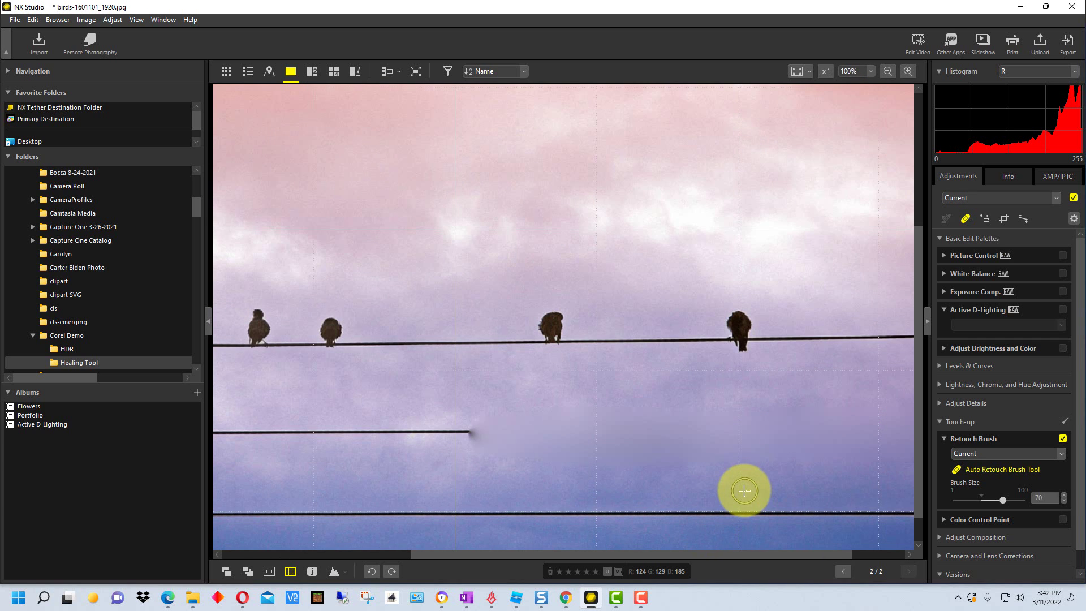
scroll(739, 492, "up", 1)
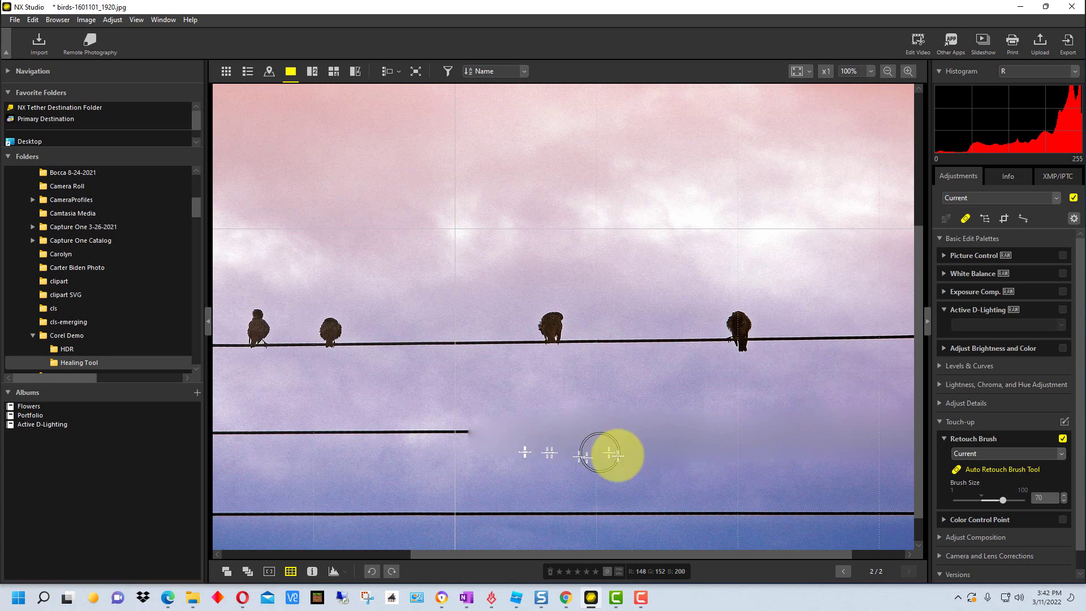
left_click_drag(495, 426, 650, 430)
mouse_move(535, 446)
left_mouse_down()
mouse_move(656, 447)
mouse_move(733, 425)
mouse_move(809, 443)
left_mouse_up()
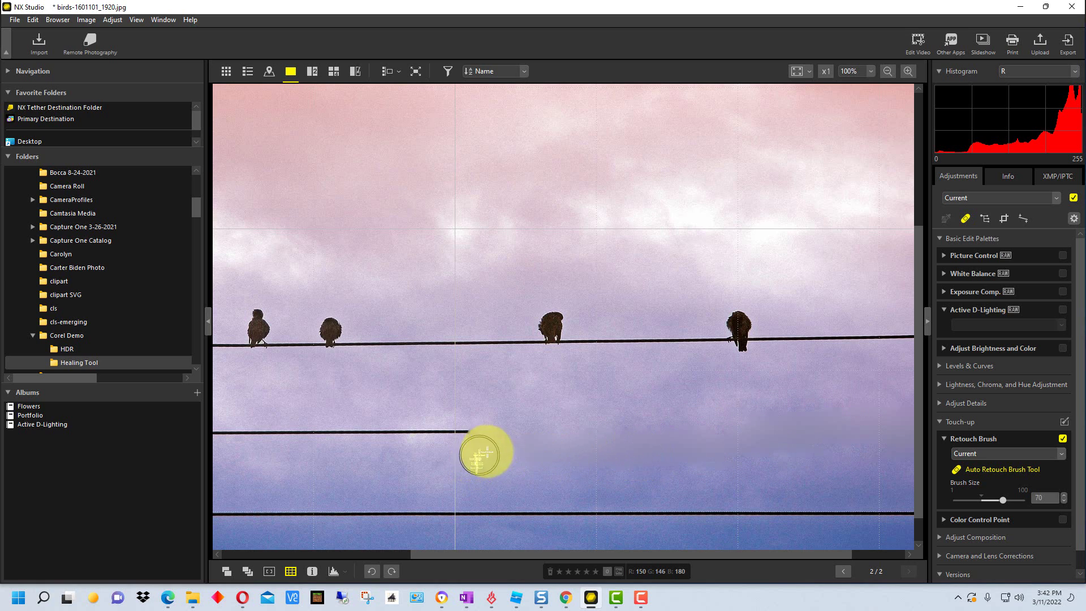
left_click_drag(485, 453, 582, 449)
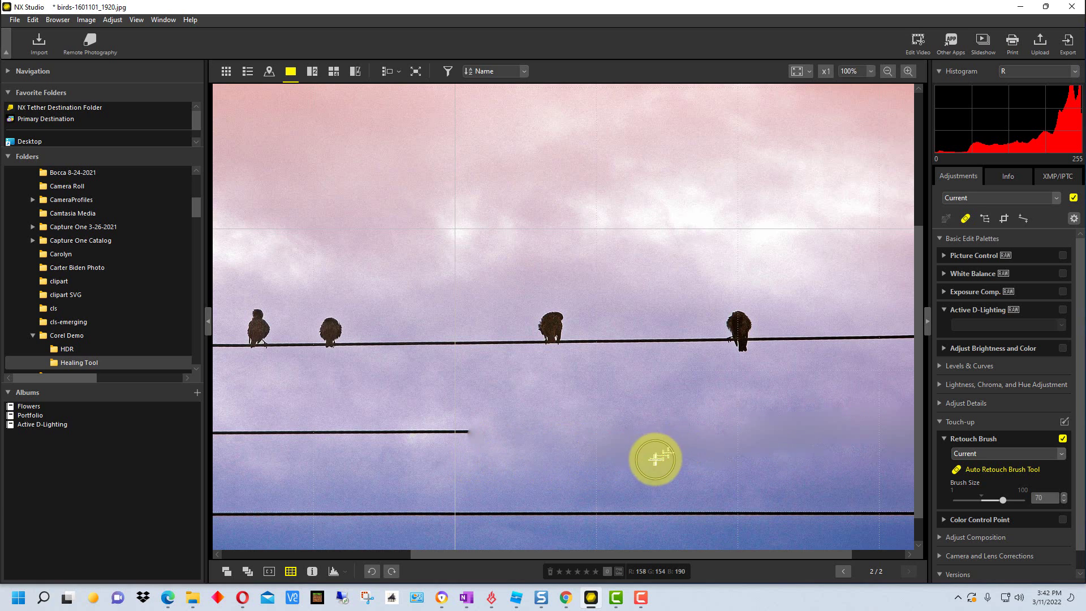
- Clean up the remaining faint wire traces left in the sky
scroll(697, 467, "up", 2)
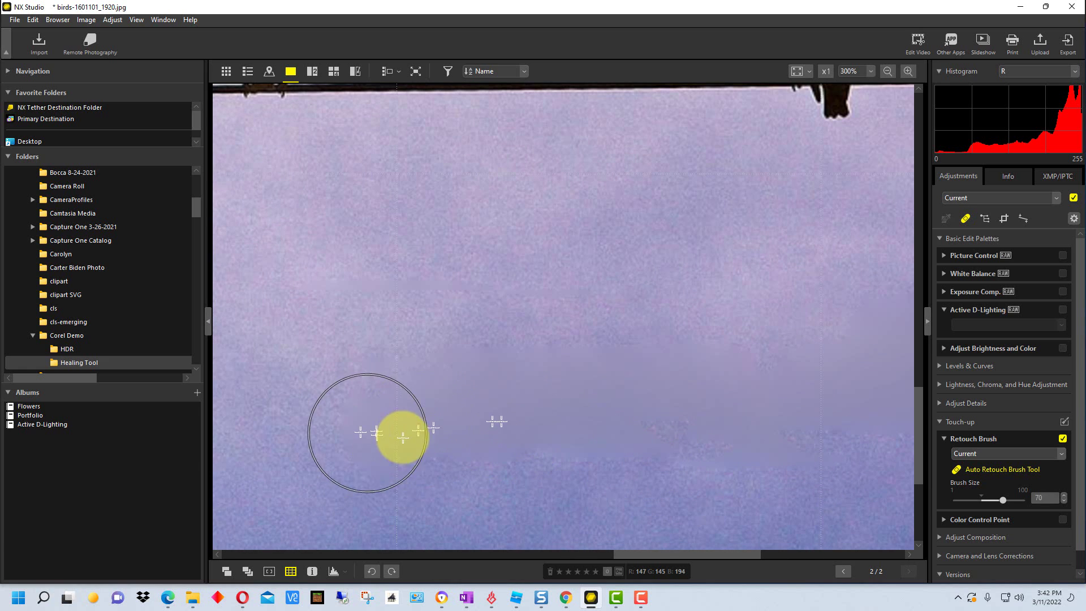
left_click_drag(402, 436, 577, 431)
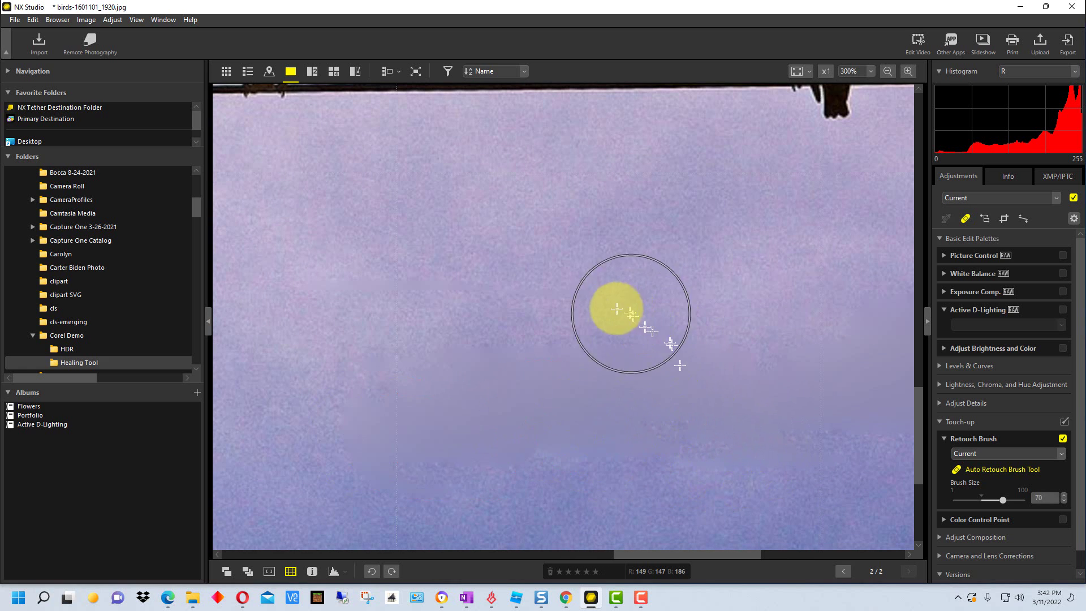
left_click_drag(395, 462, 634, 430)
left_click_drag(506, 403, 684, 400)
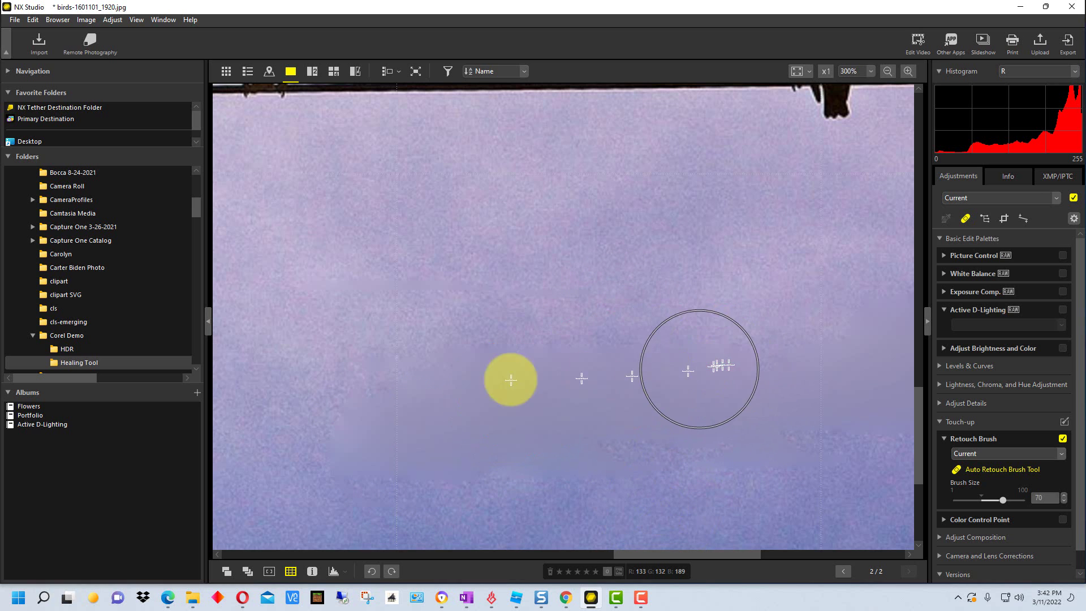
left_click_drag(383, 395, 764, 394)
left_click_drag(455, 434, 713, 420)
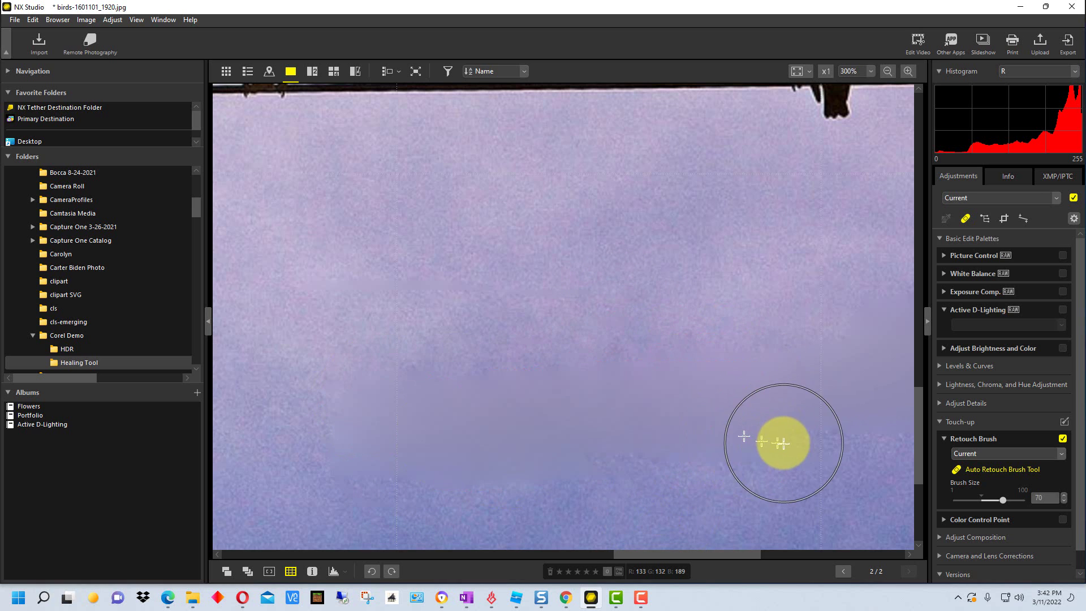
- Erase the wire's remaining right portion and inspect the result at several zoom levels
key("ctrl+0")
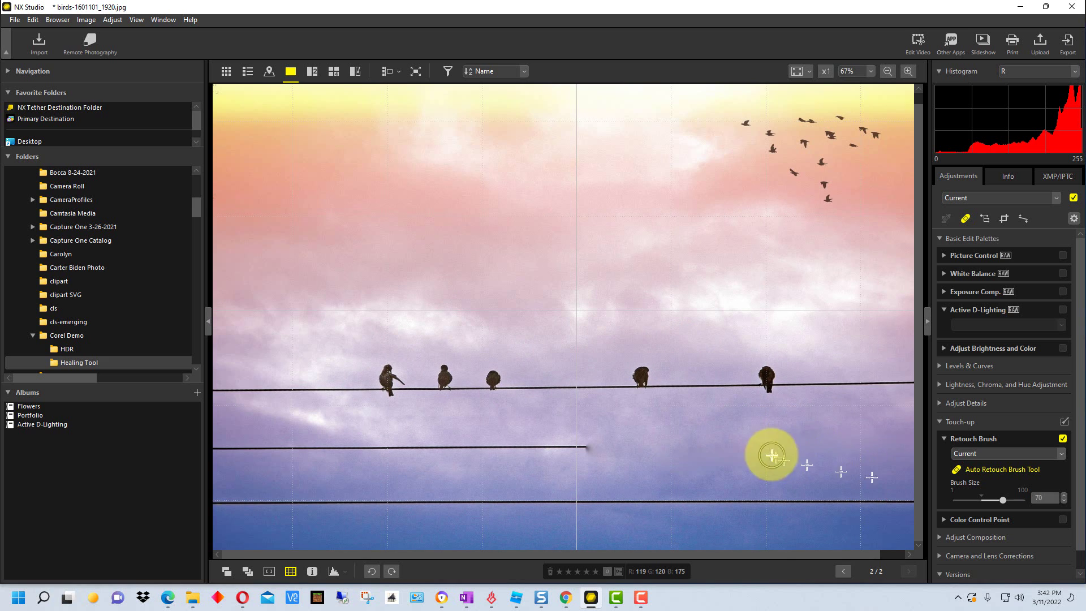
left_click_drag(648, 461, 795, 462)
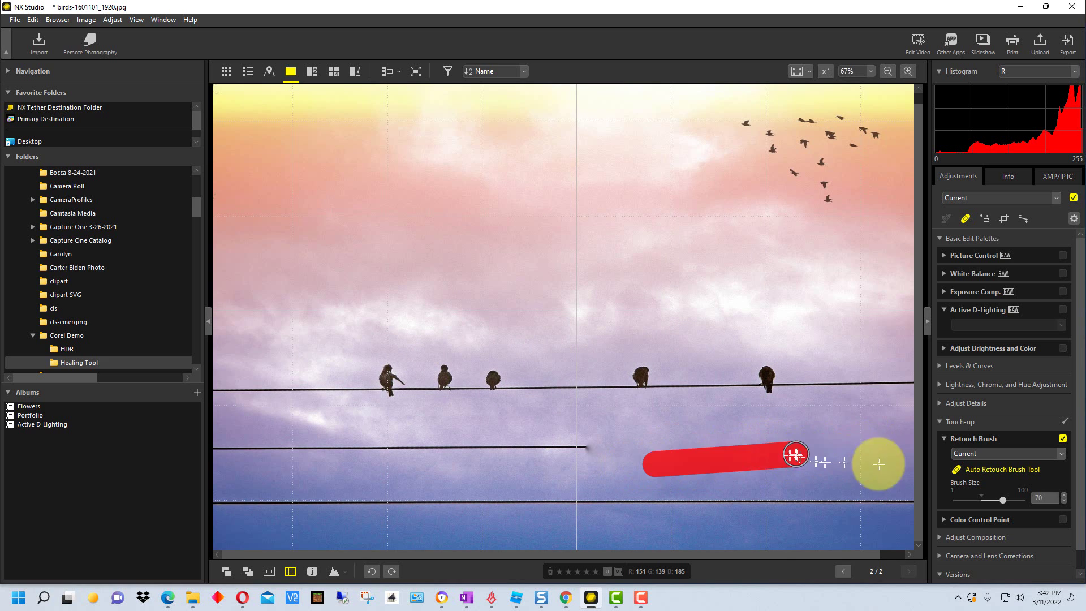
key("ctrl+1")
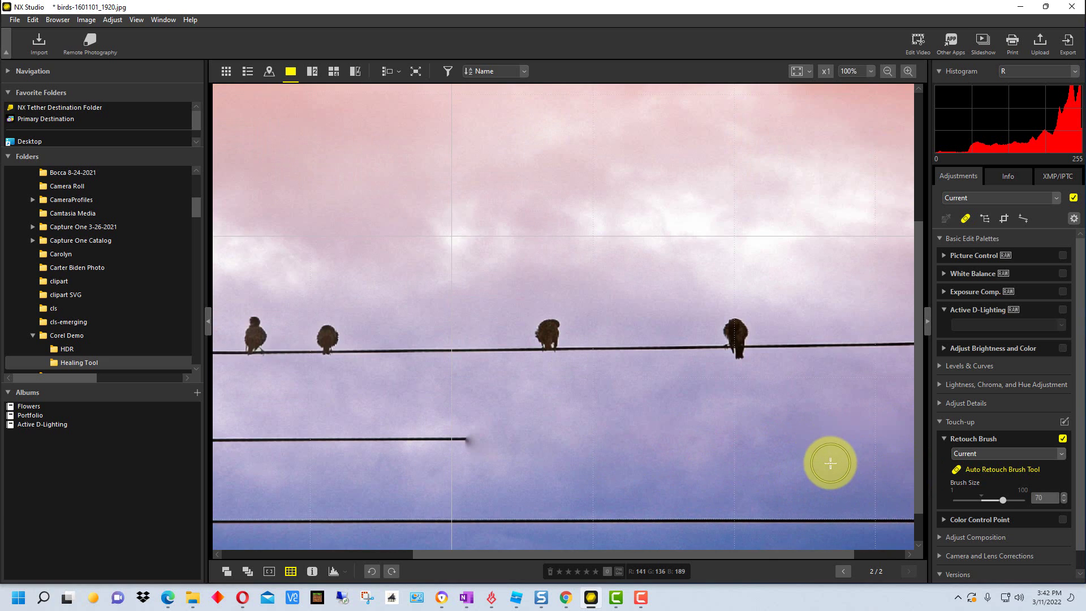
key("ctrl+plus")
key("ctrl+minus")
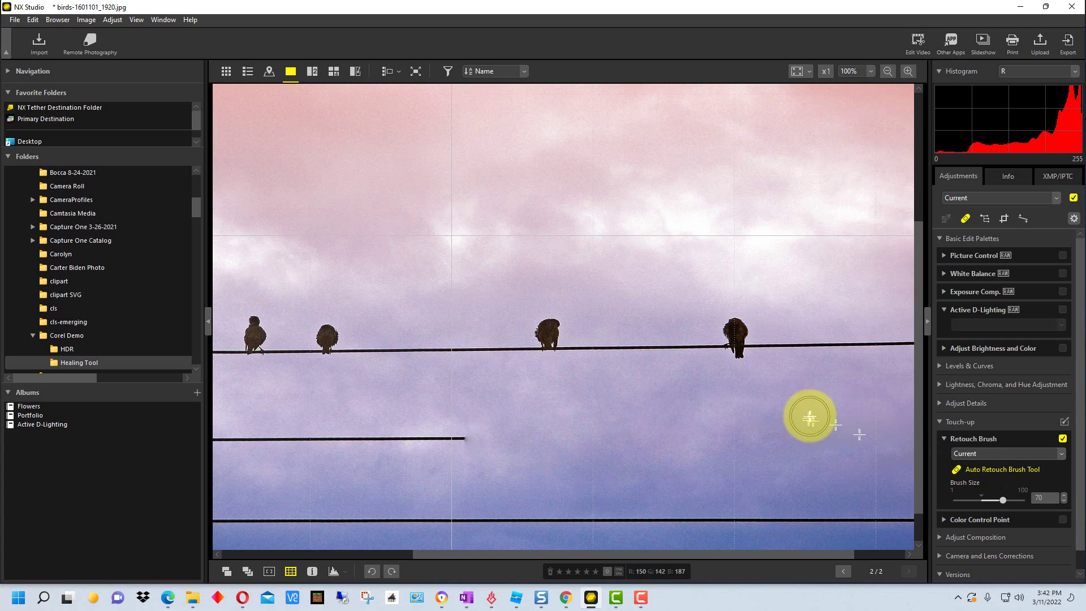
key("ctrl+plus")
key("ctrl+minus")
key("ctrl+minus")
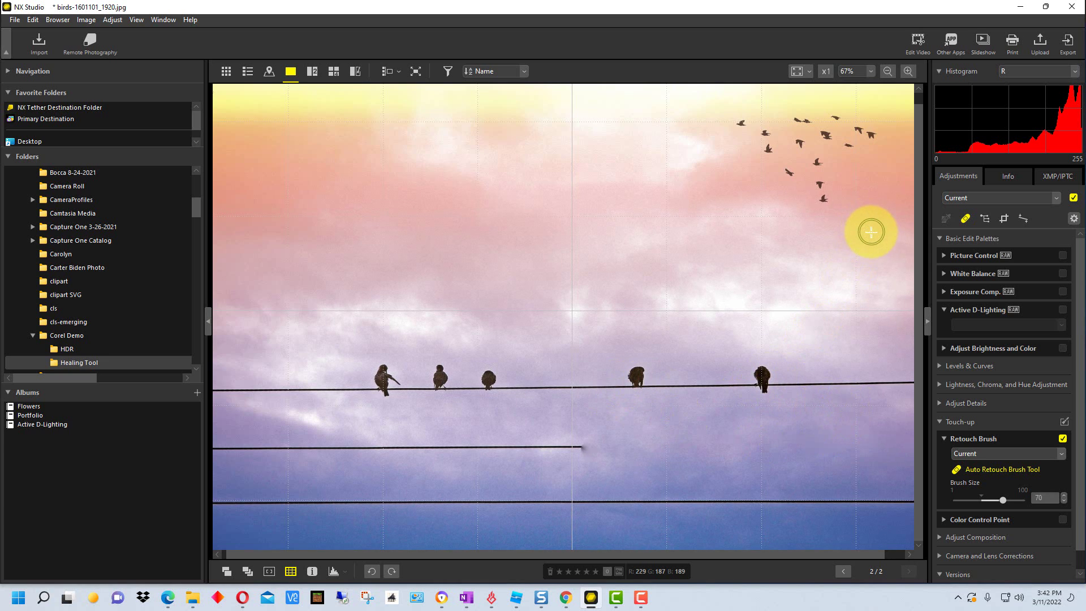
- Dab the retouch brush over the lowest stray birds beneath the flying flock
left_click(846, 263)
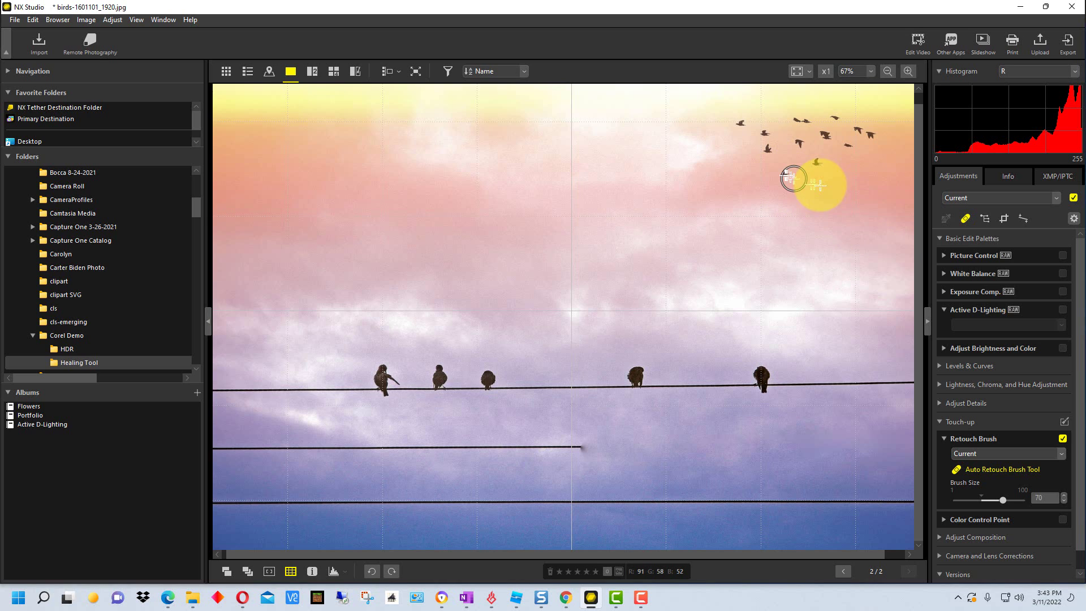
scroll(849, 223, "up", 1)
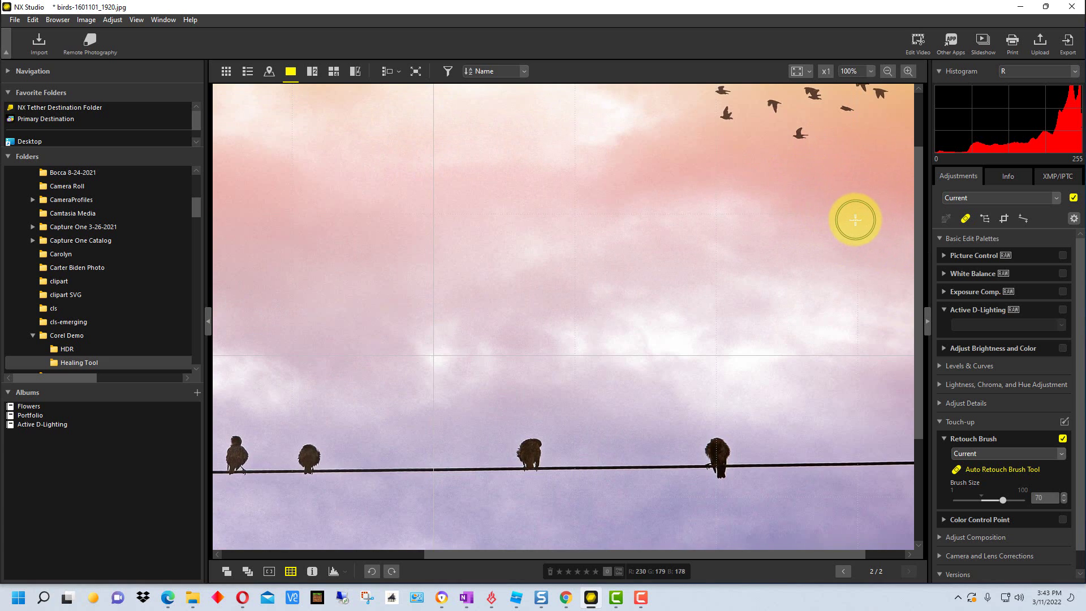
scroll(858, 219, "down", 1)
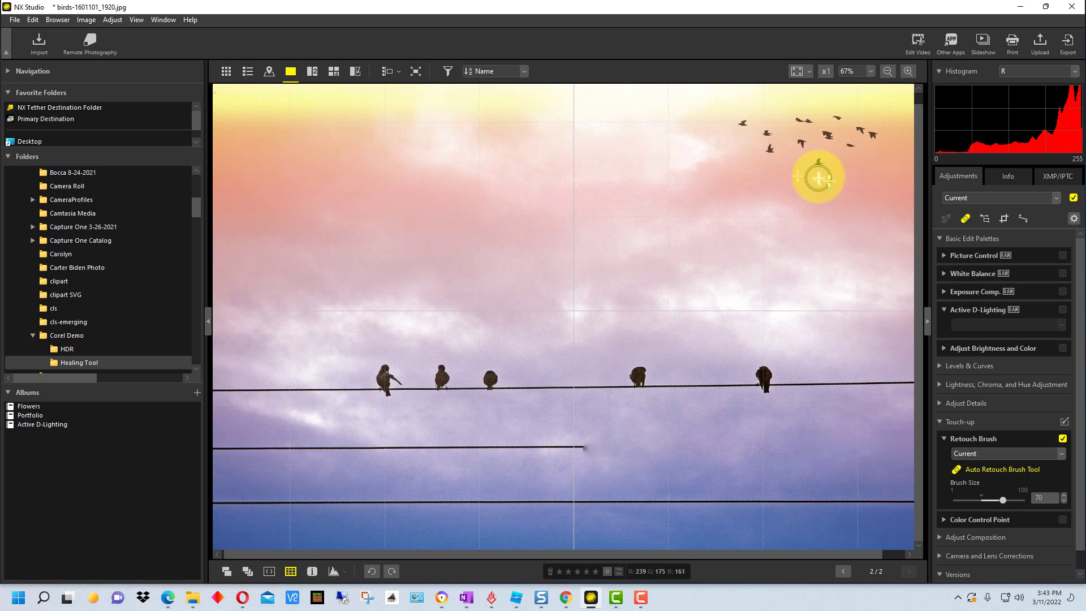